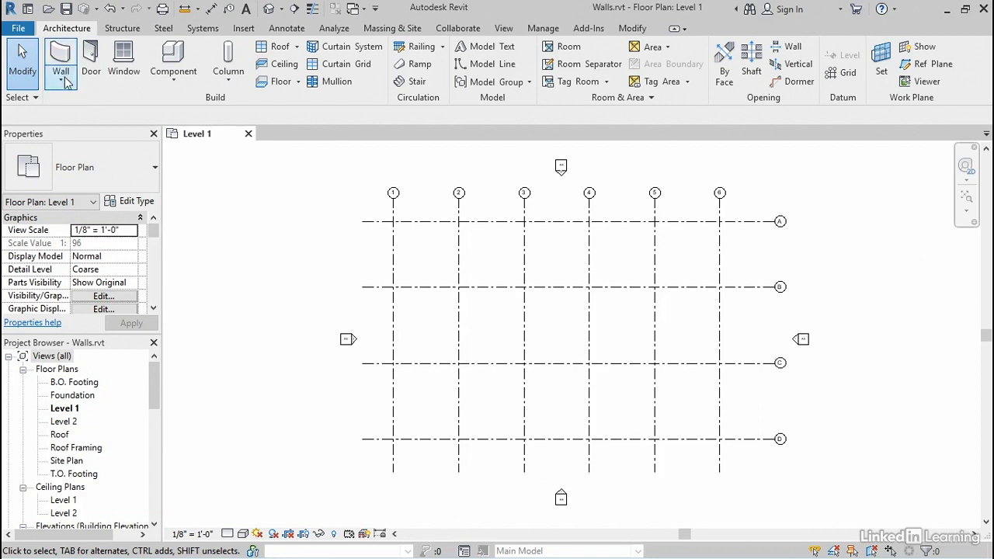
- Start the Wall: Architectural tool from the Architecture tab's Wall drop-down
left_click(65, 81)
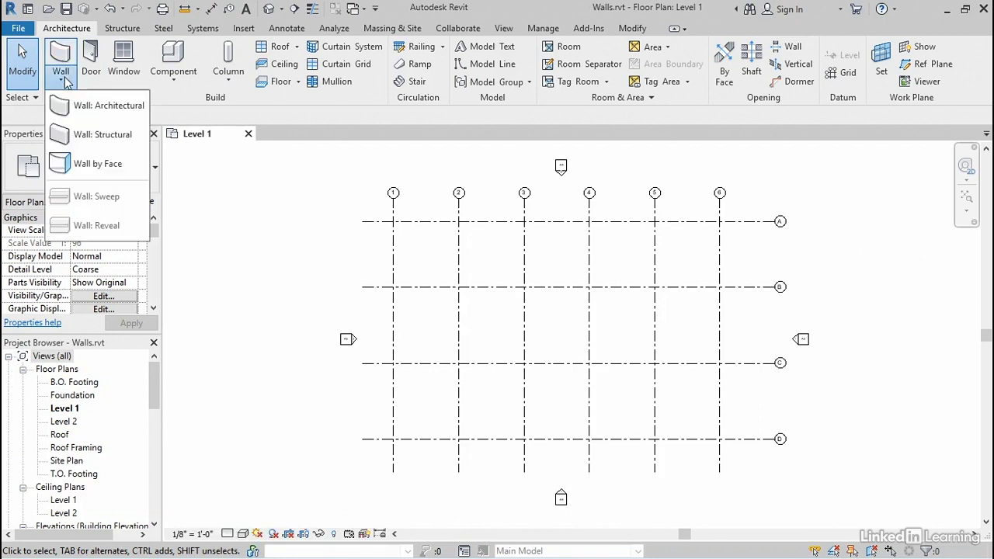
left_click(95, 107)
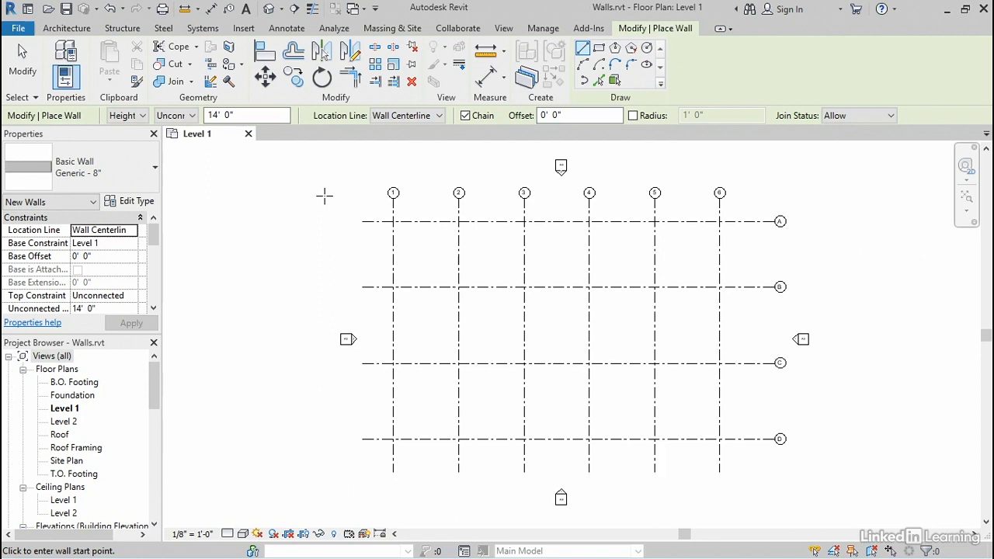
- Switch the wall type to Basic Wall Generic - 12" in the Type Selector
left_click(123, 182)
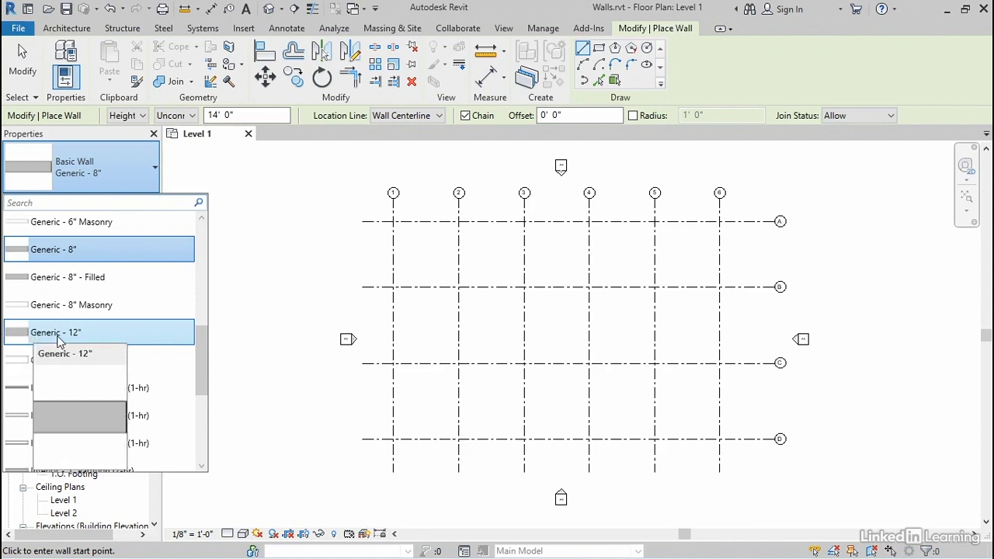
left_click(60, 337)
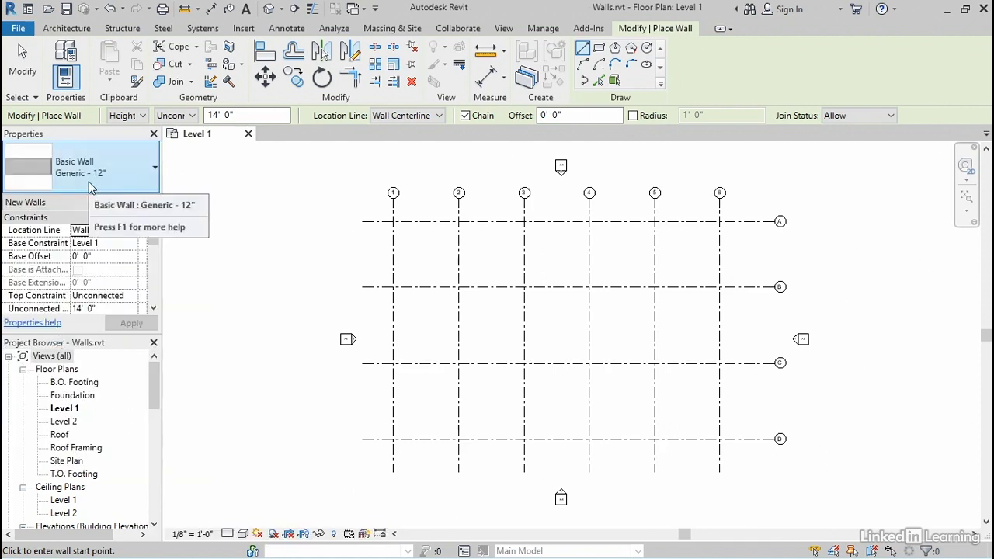
left_click(115, 192)
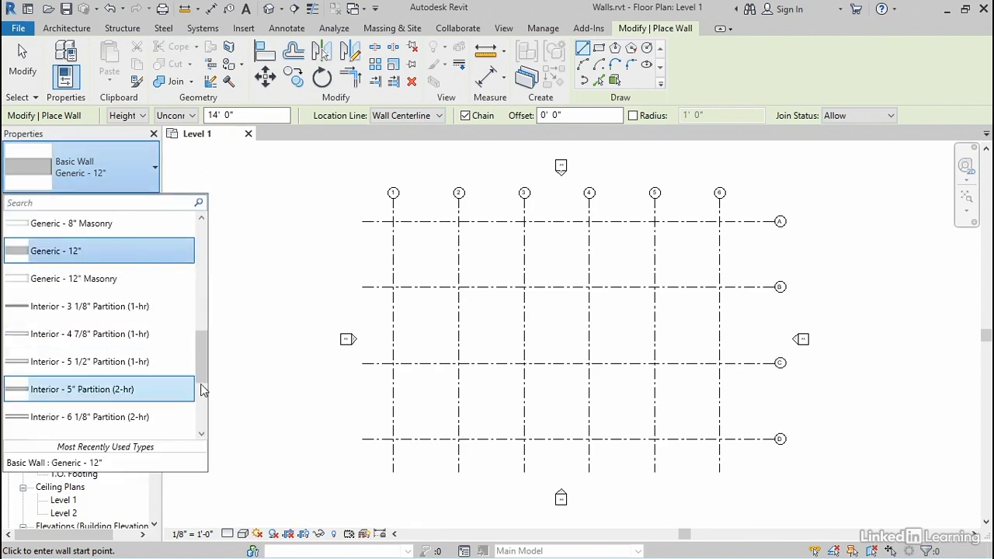
left_click_drag(202, 381, 205, 341)
left_click(99, 152)
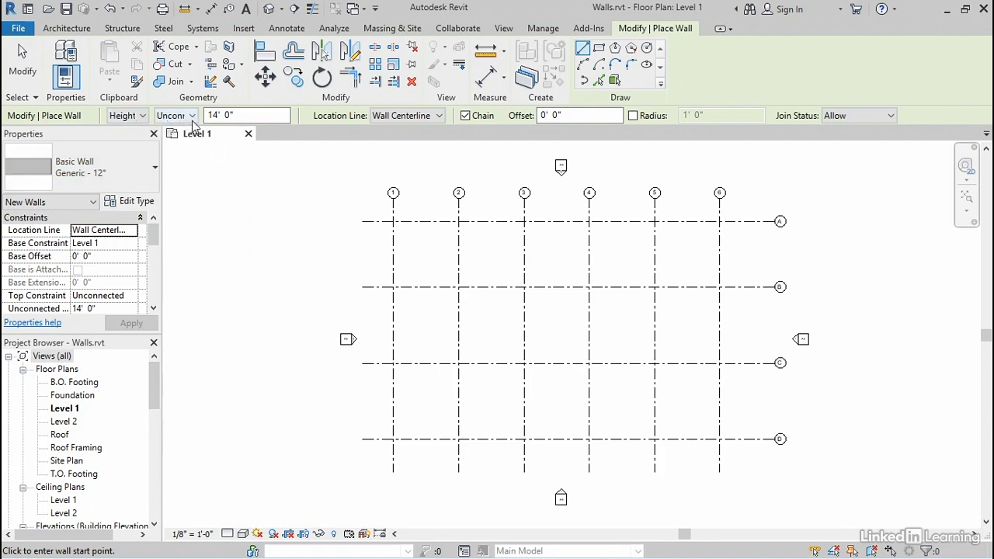
- Change the wall Height constraint from Unconnected to Parapet
left_click(191, 116)
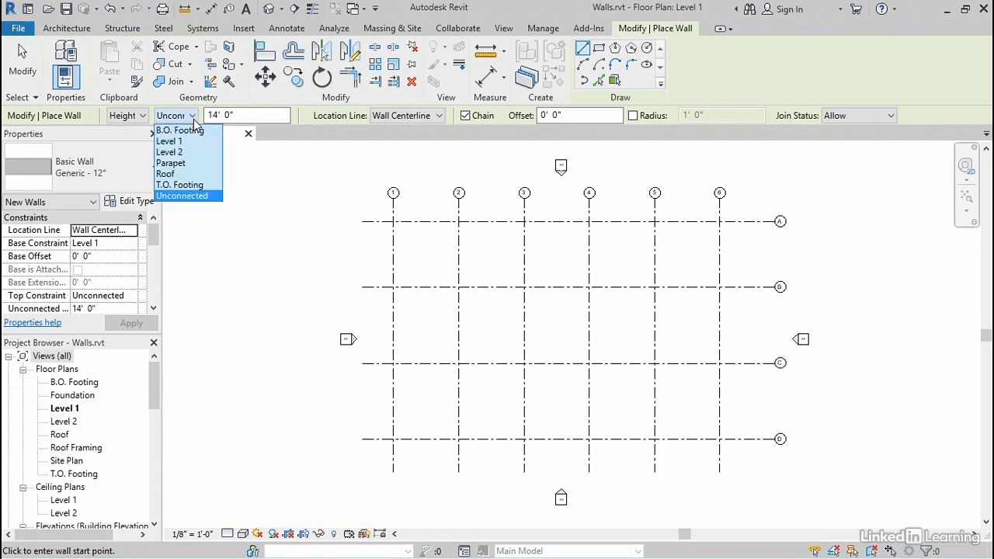
left_click(238, 117)
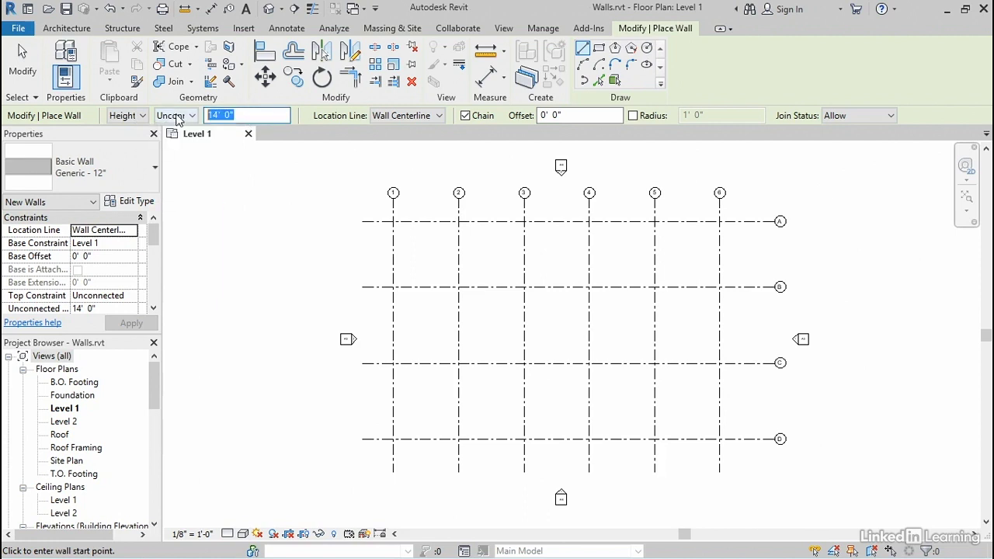
left_click(191, 117)
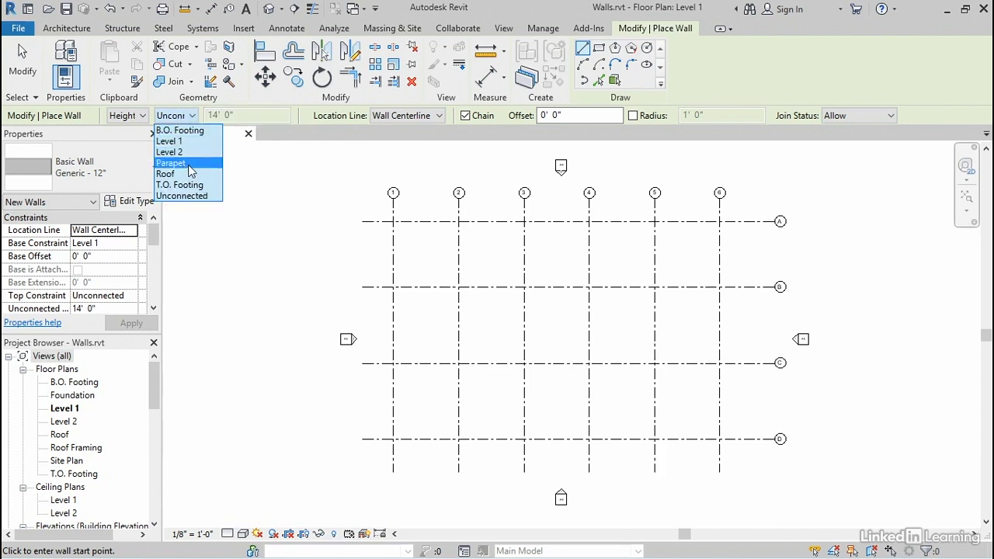
left_click(190, 163)
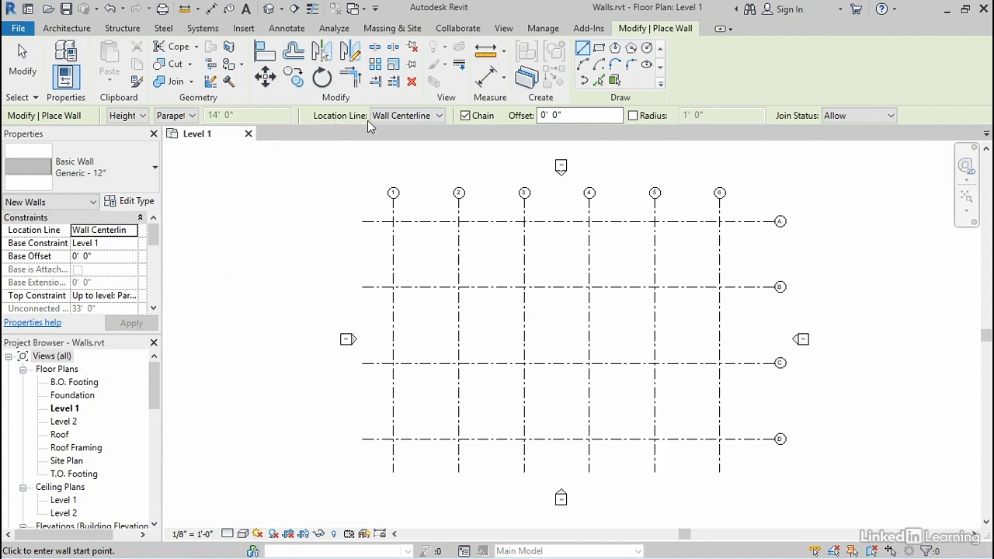
- Set the wall Location Line to Finish Face: Exterior
left_click(438, 117)
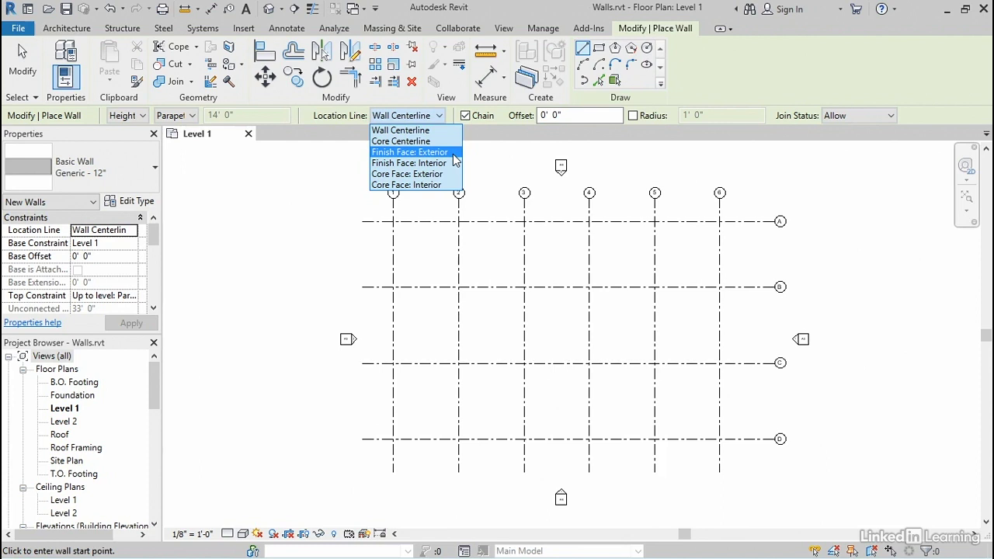
left_click(441, 153)
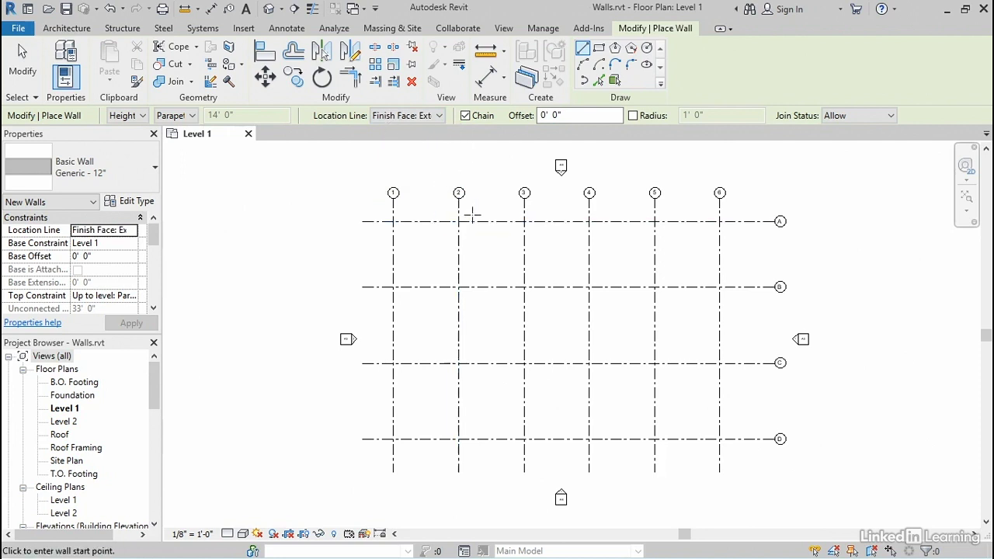
- Start a trial wall at grid 2/A and flip its side of grid A twice with Space
scroll(472, 214, "up", 3)
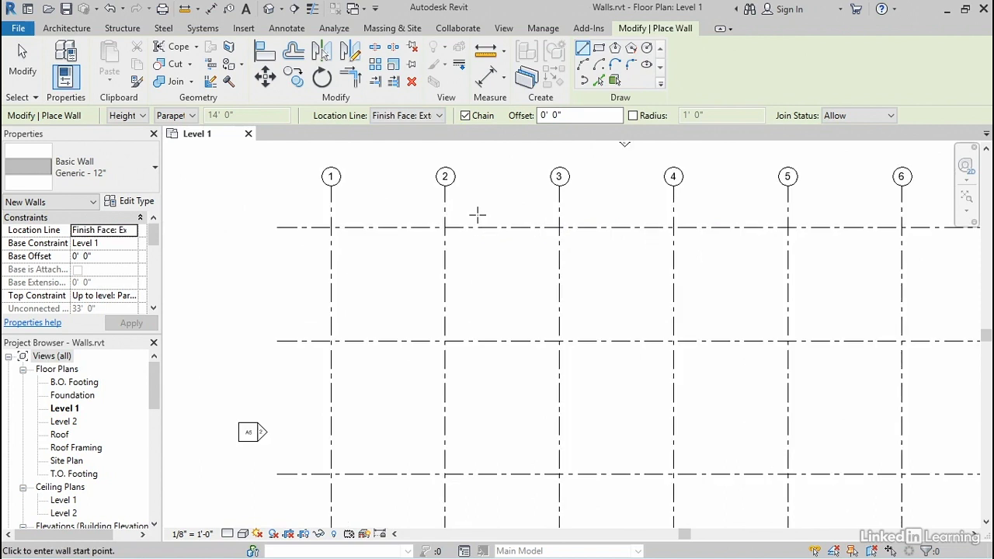
middle_click_drag(478, 215, 381, 240)
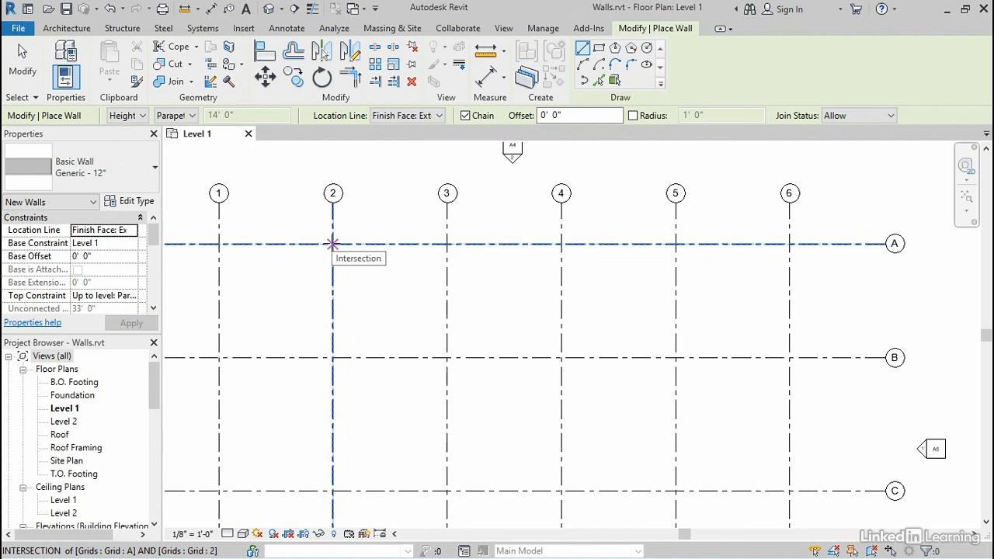
left_click(332, 243)
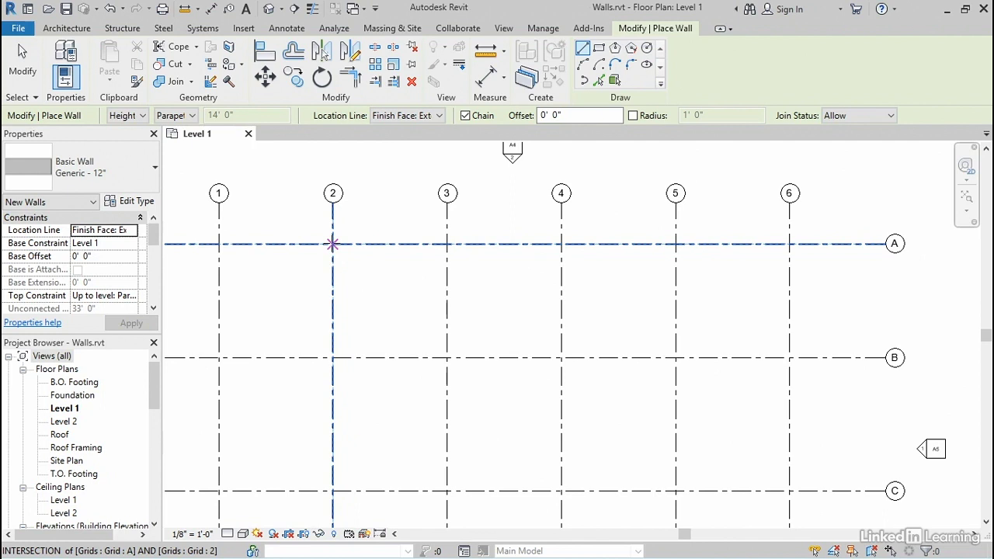
left_click(332, 243)
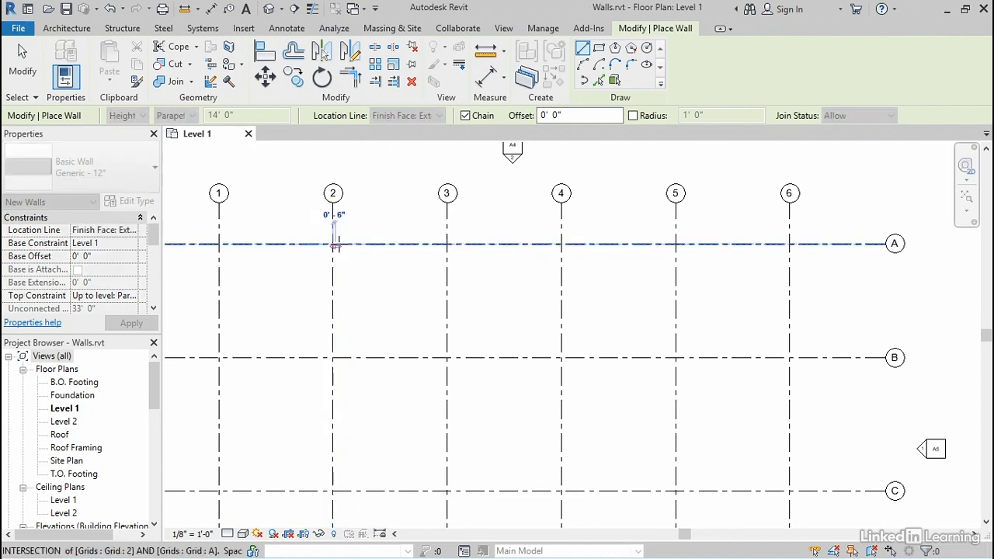
scroll(374, 246, "up", 5)
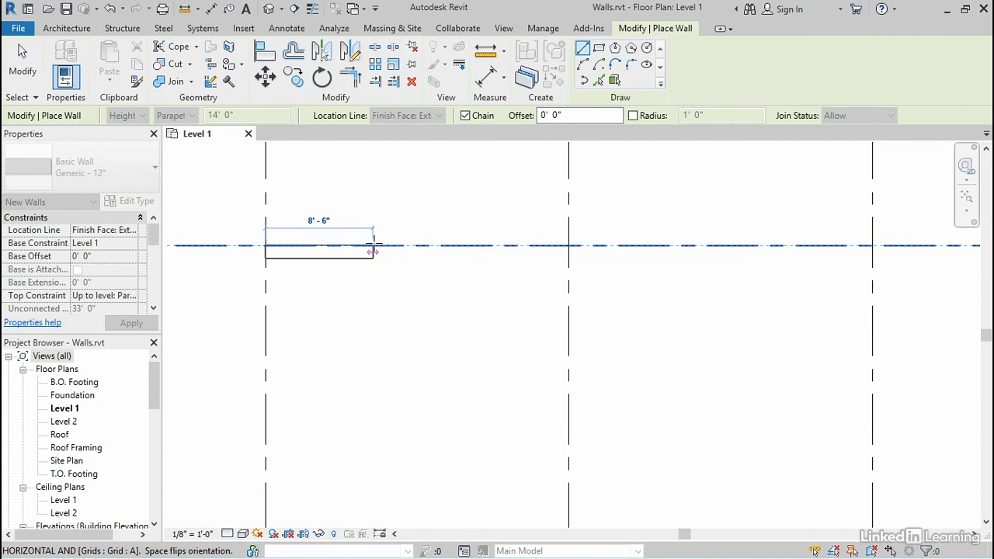
key("space")
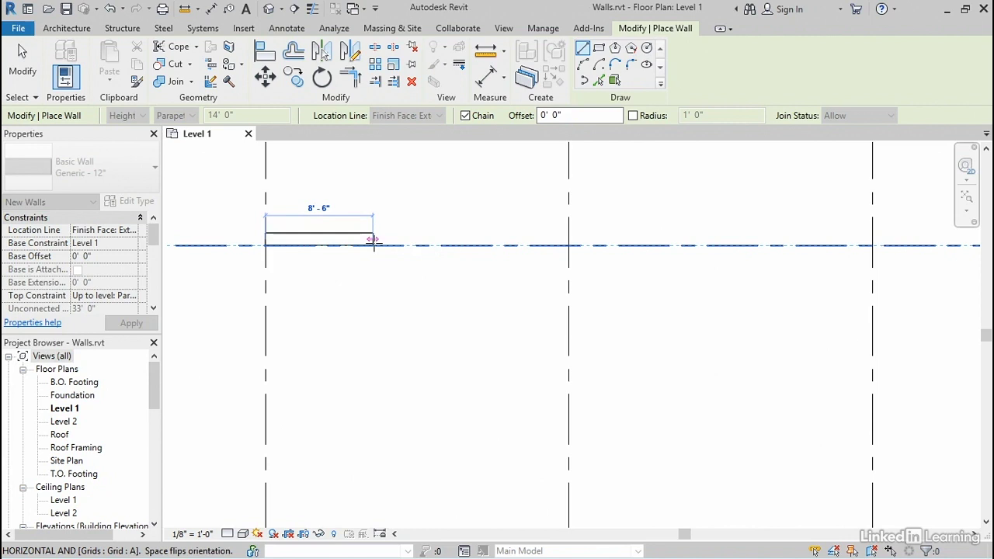
key("space")
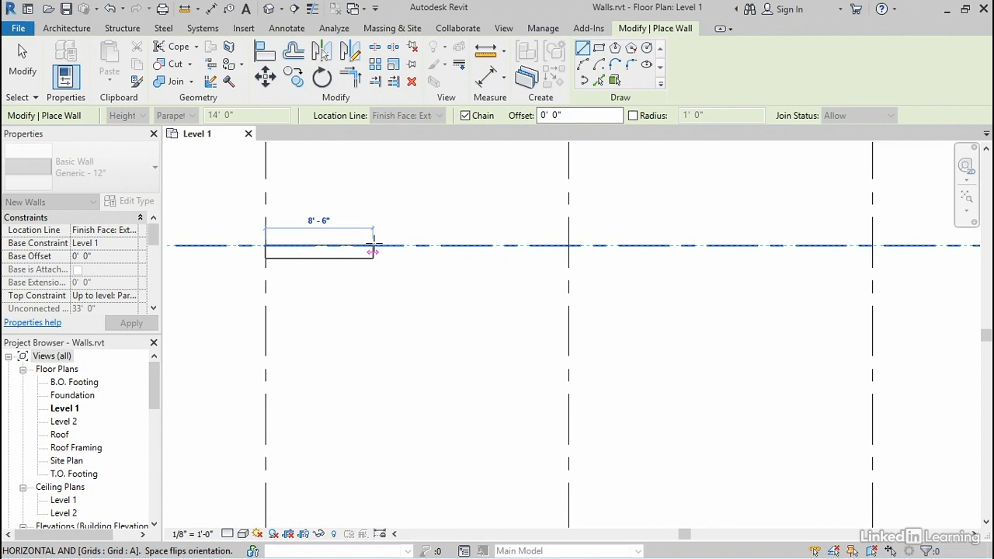
- Cancel the trial wall and set the wall Offset to 2' 0"
key("Escape")
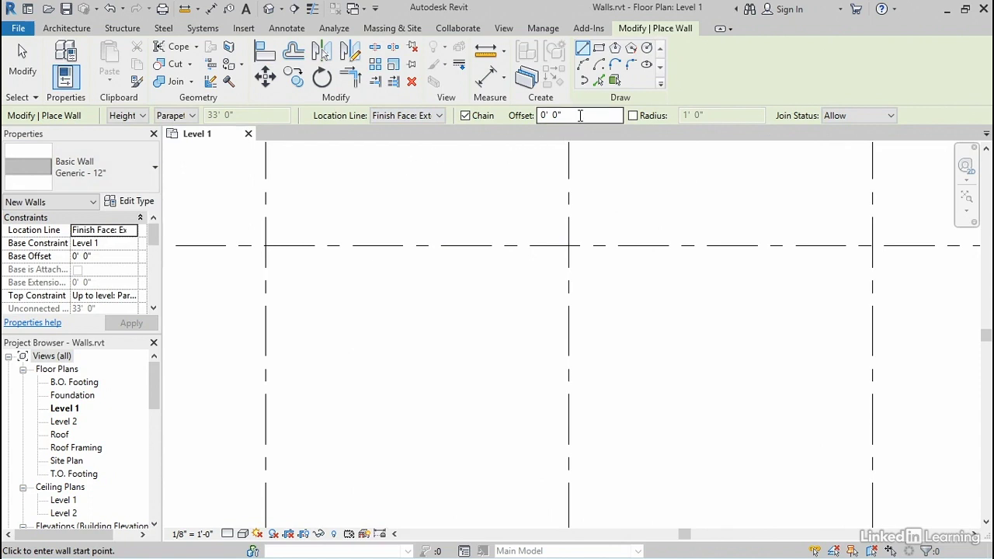
left_click(542, 115)
type("2")
key("Return")
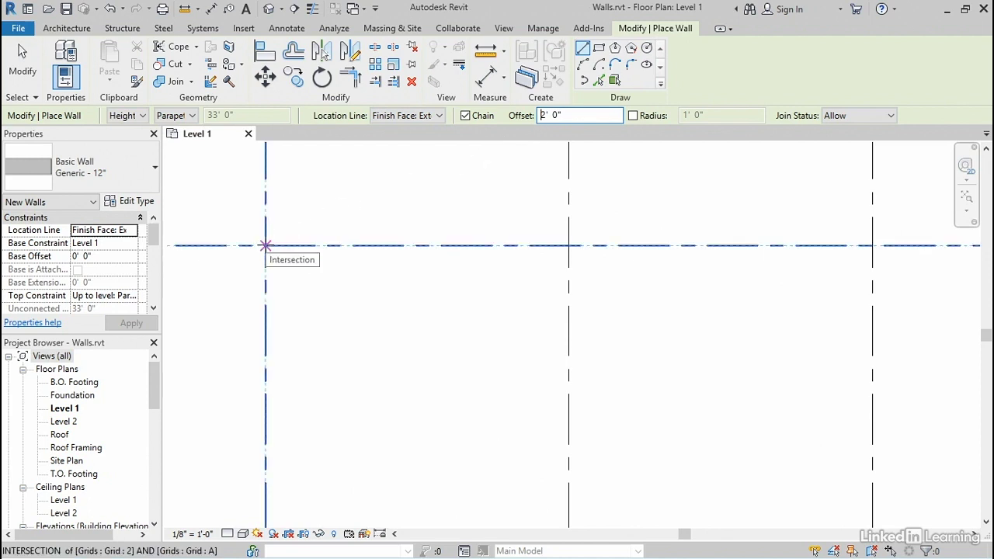
- Chain 12" walls through grid points 2/A, 6/A, 6/D and 3/D, then exit the tool
left_click(266, 246)
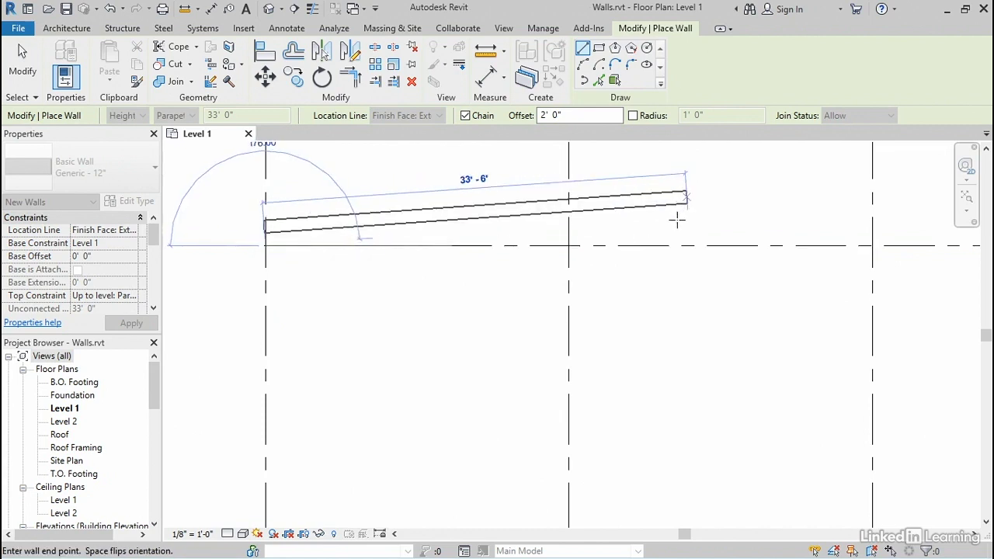
scroll(725, 220, "down", 5)
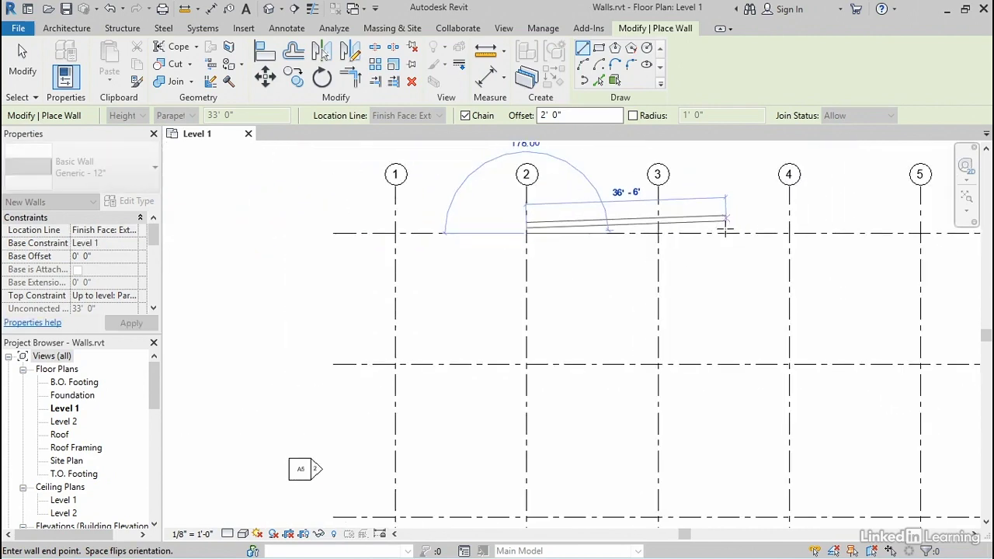
middle_click_drag(869, 282, 522, 256)
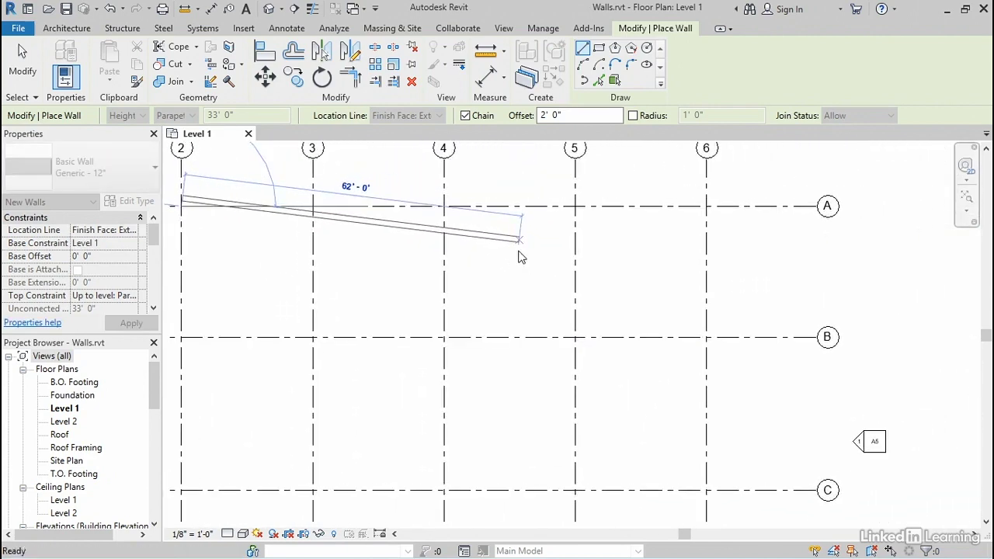
left_click(706, 207)
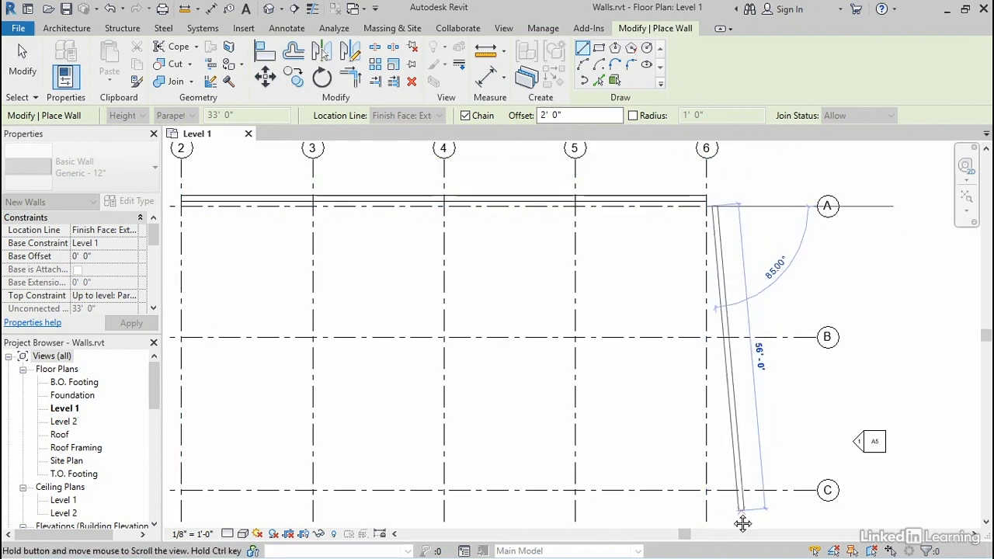
middle_click_drag(741, 523, 777, 310)
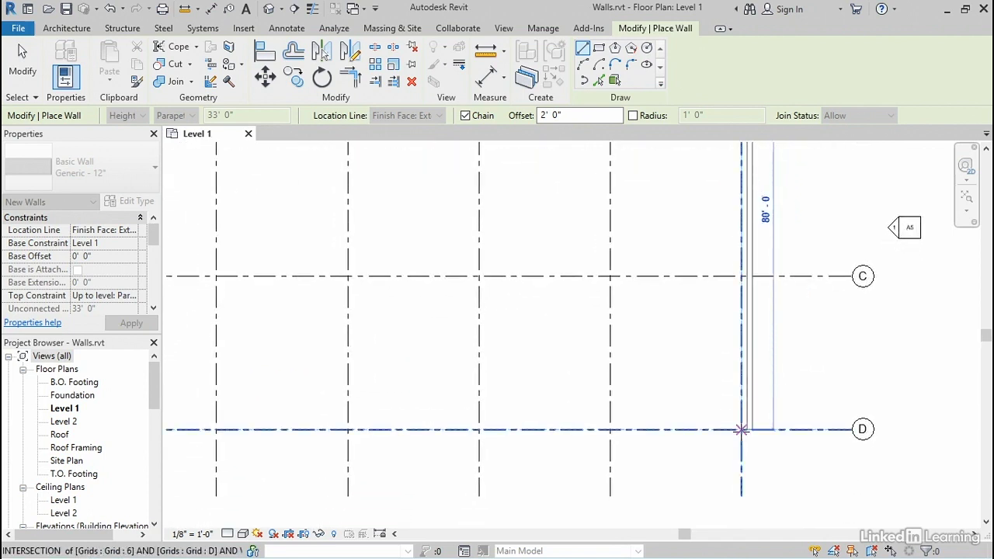
left_click(744, 429)
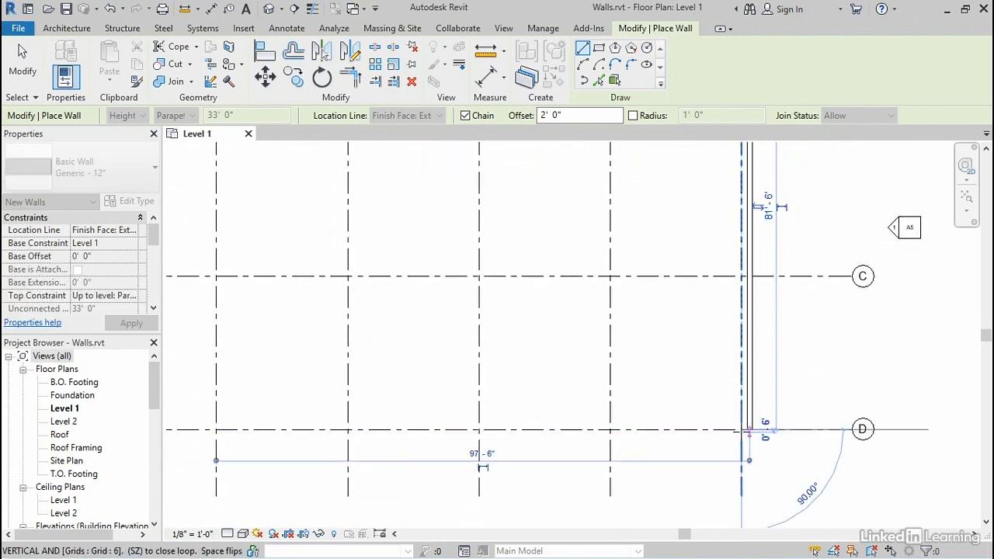
left_click(347, 428)
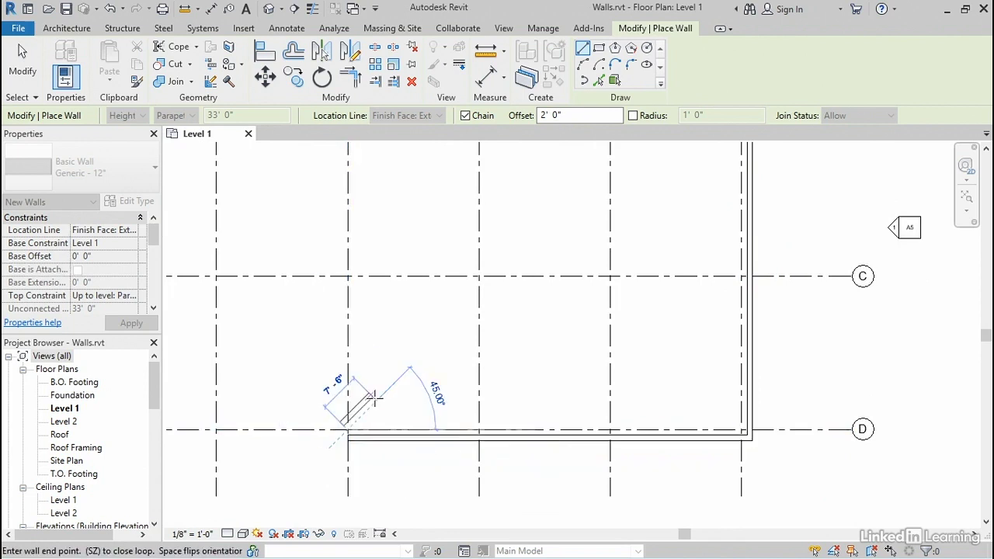
left_click(20, 64)
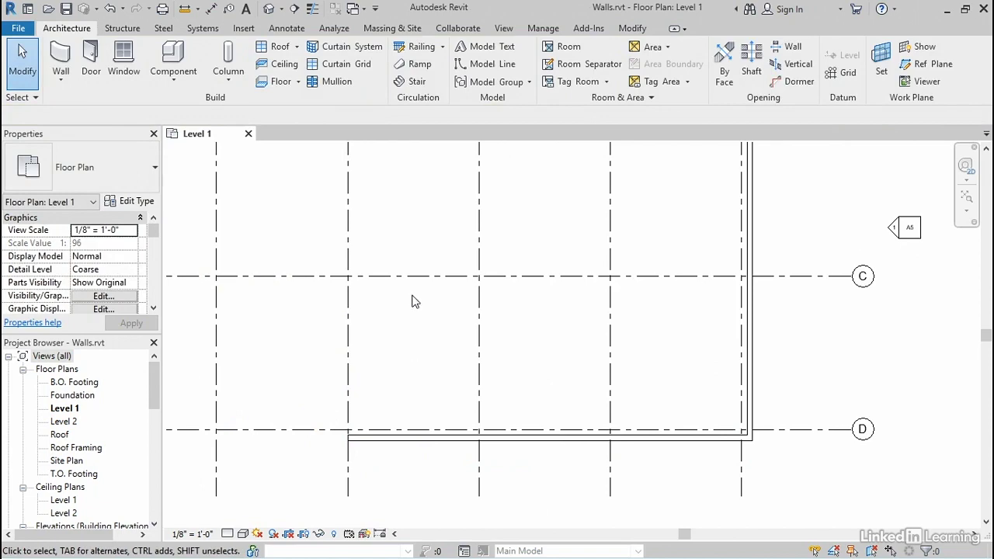
middle_click_drag(412, 300, 463, 395)
scroll(463, 395, "down", 3)
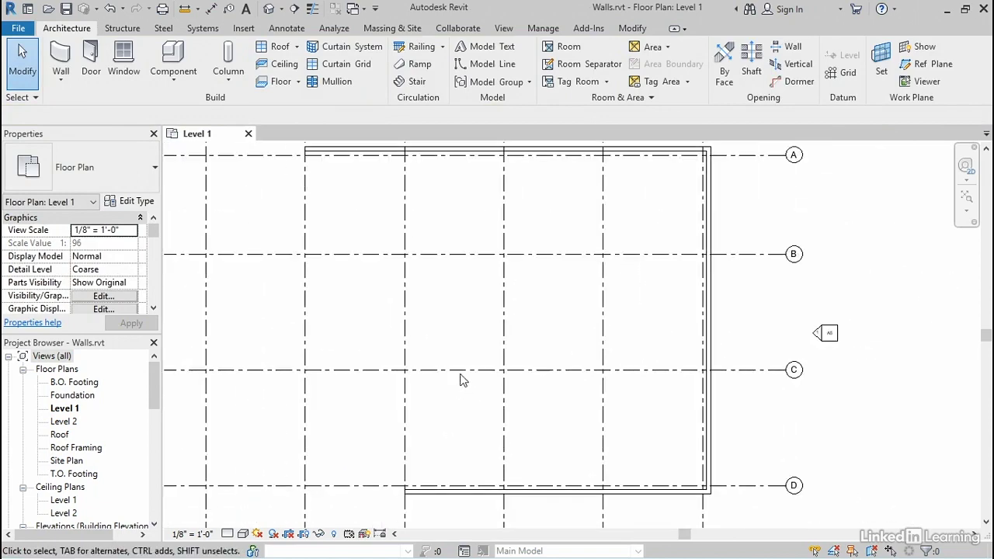
middle_click_drag(474, 346, 473, 359)
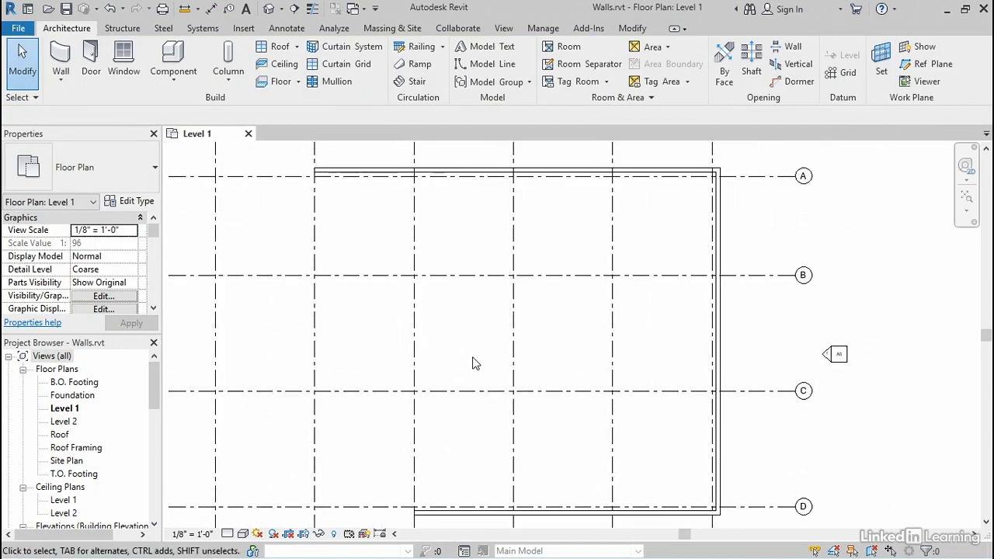
left_click(504, 171)
left_click(718, 256)
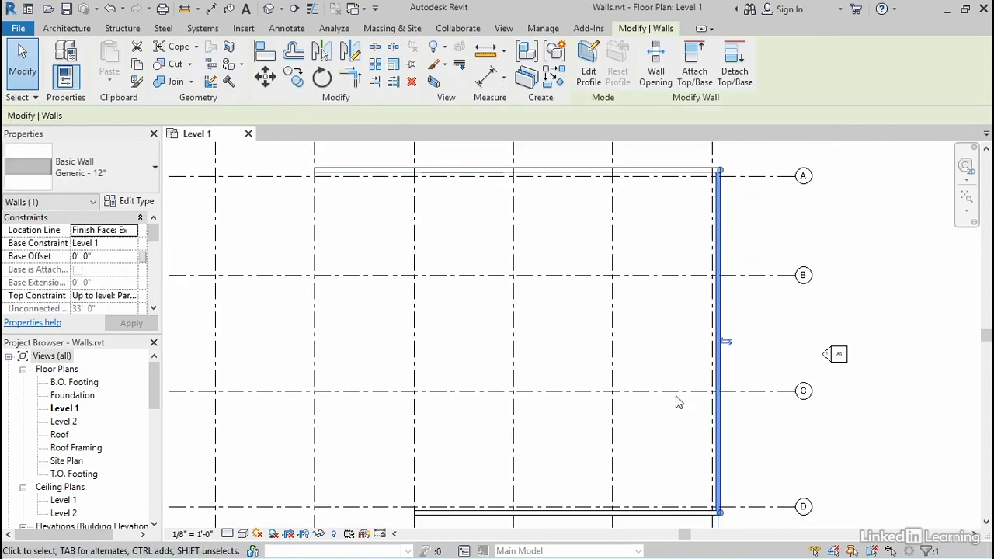
left_click(635, 513)
left_click(551, 329)
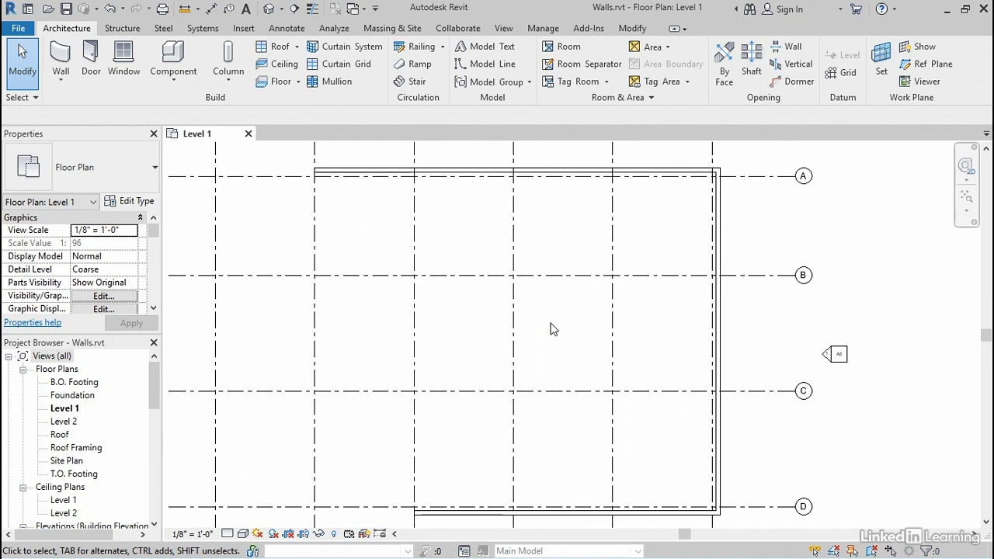
- Start a new wall and select the Basic Wall Generic - 5" type
left_click(62, 68)
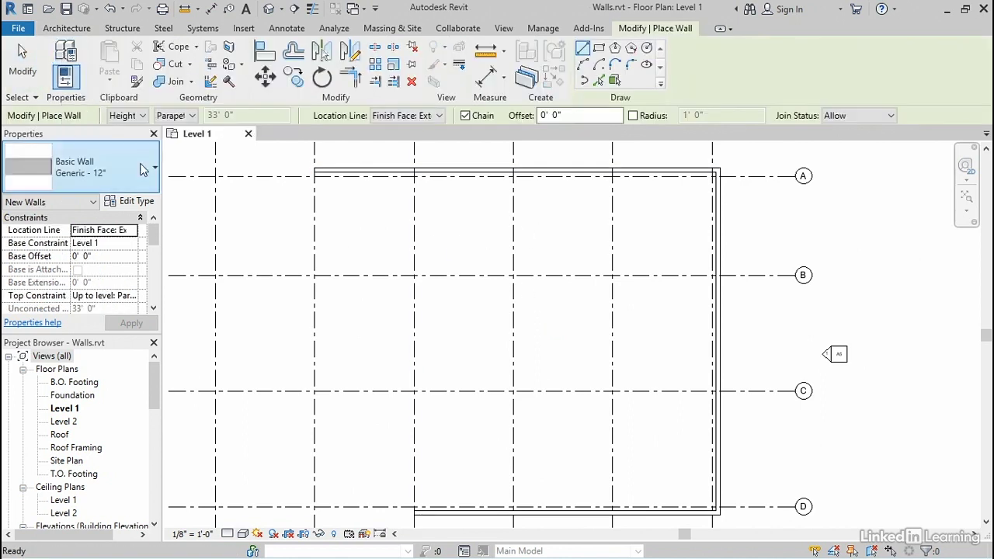
left_click(139, 178)
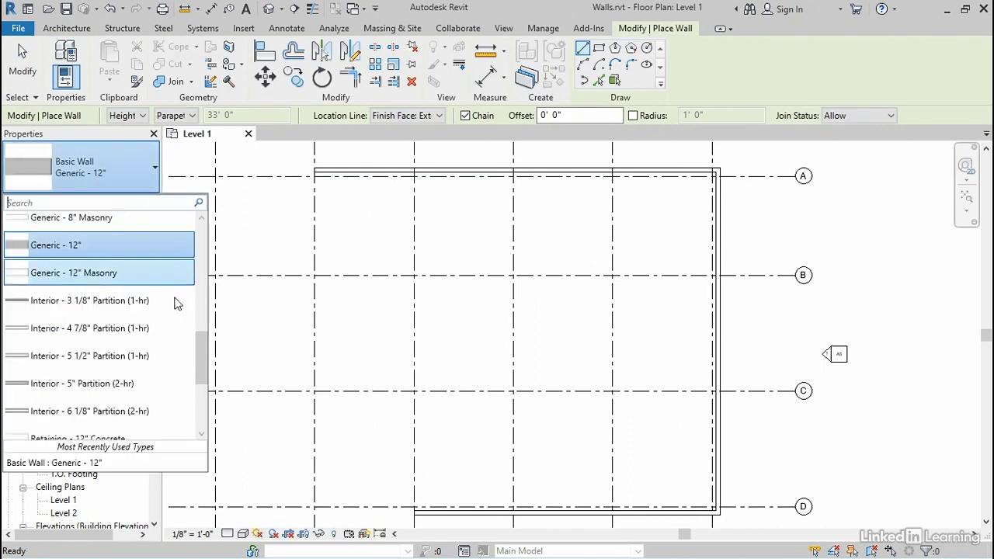
left_click_drag(200, 351, 198, 312)
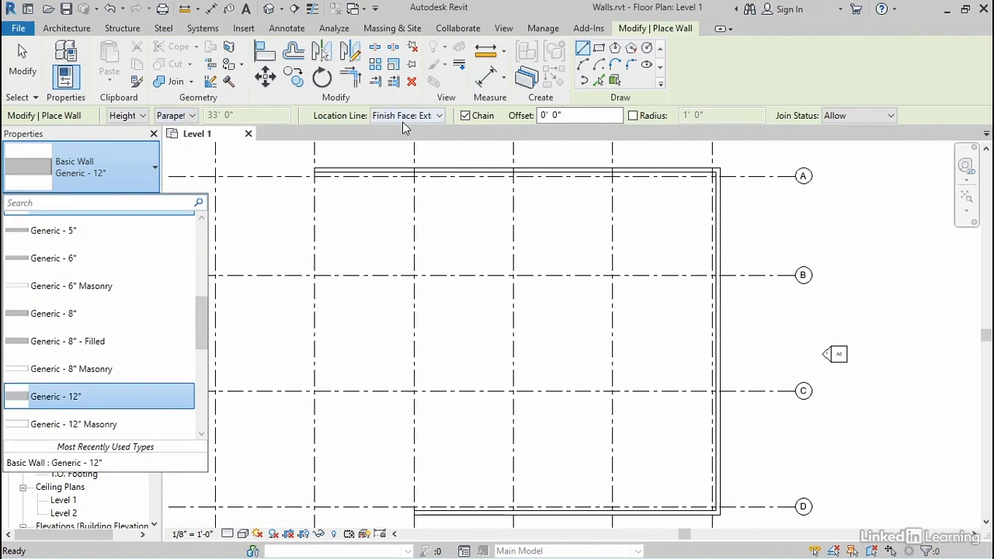
left_click(48, 233)
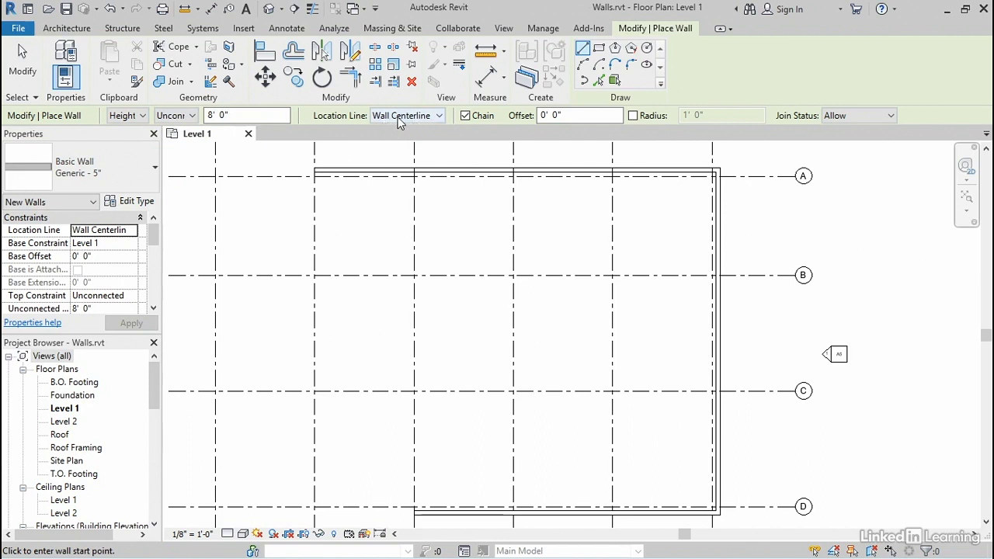
- Set the 5" walls' top constraint to Level 2
left_click(192, 118)
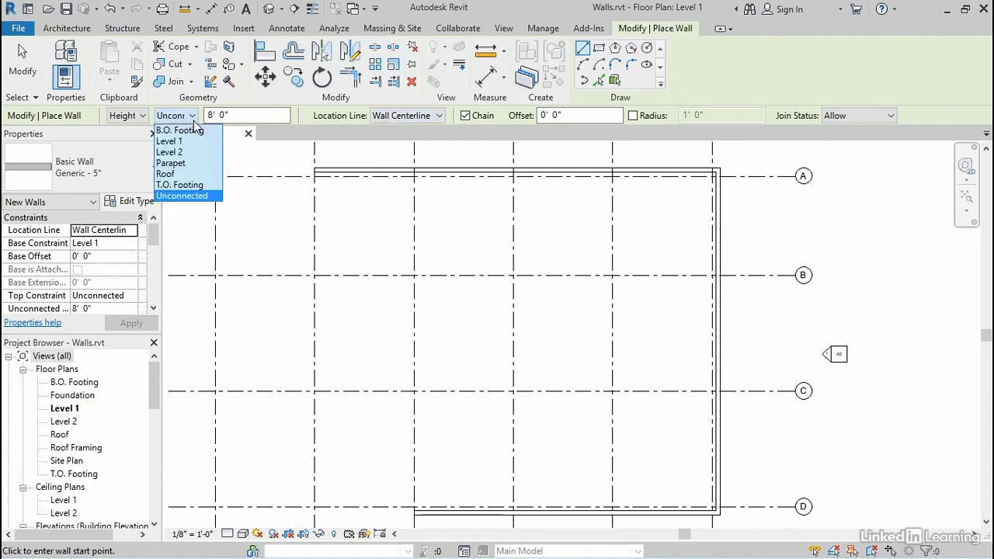
left_click(190, 153)
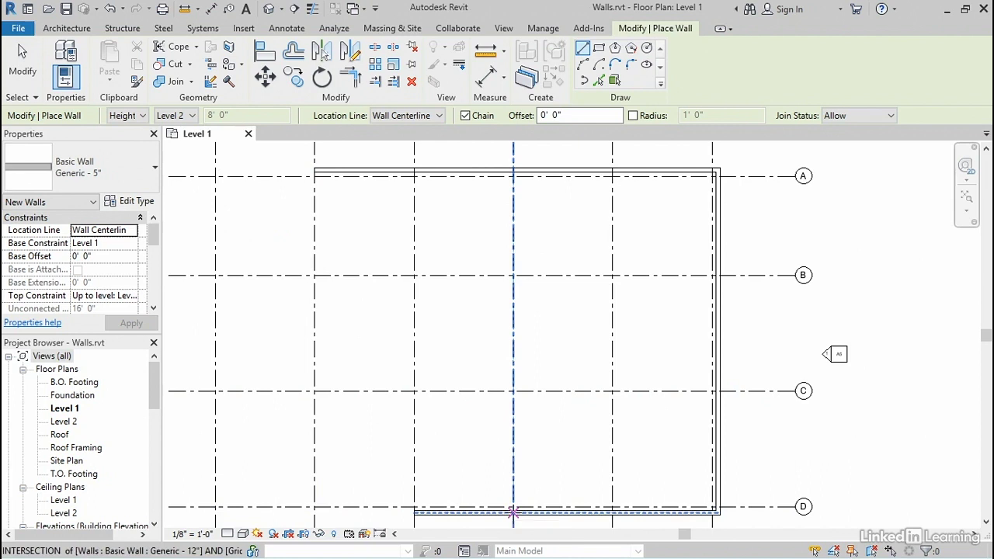
- Draw a Generic - 5" wall along grid 4 from grid D to grid A, then check the join
left_click(512, 512)
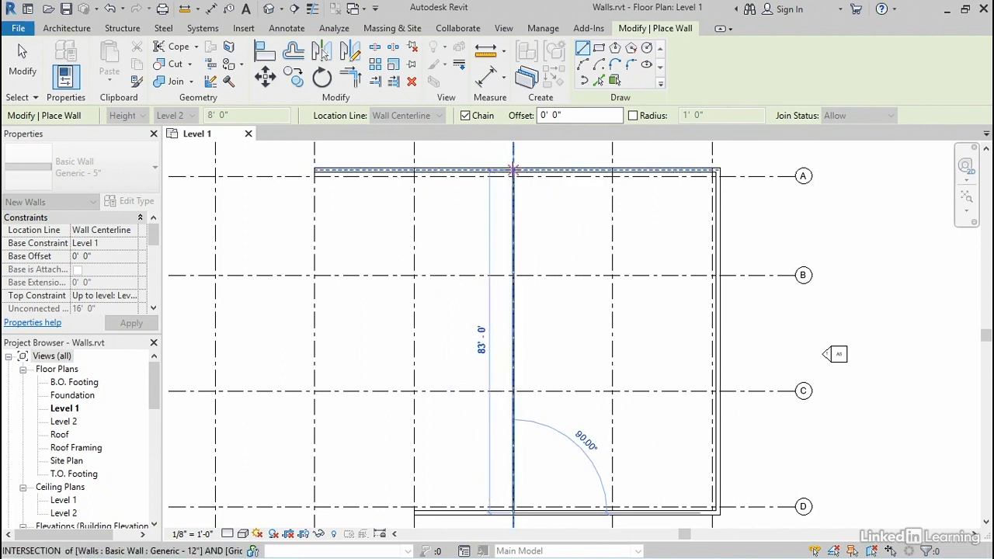
left_click(512, 170)
key("Escape")
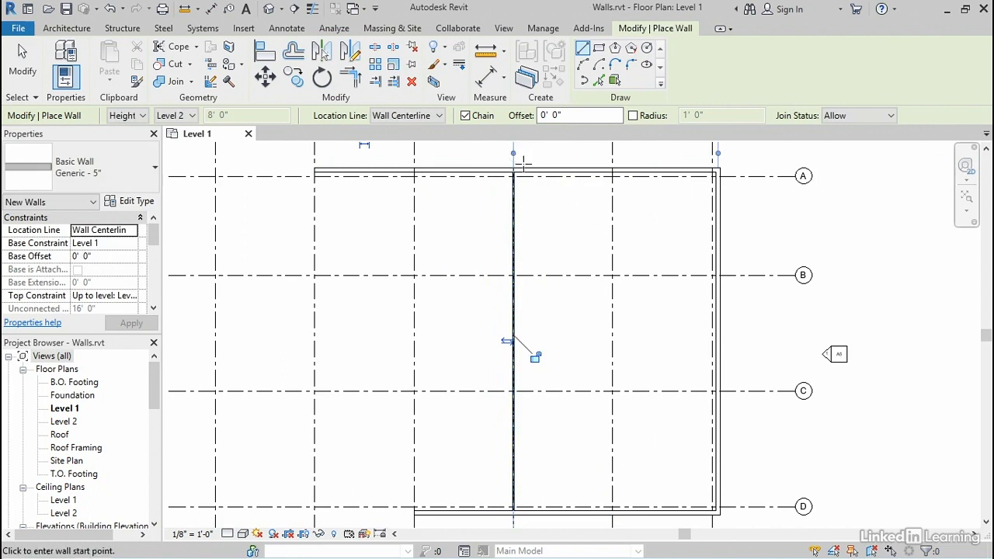
scroll(519, 161, "up", 1)
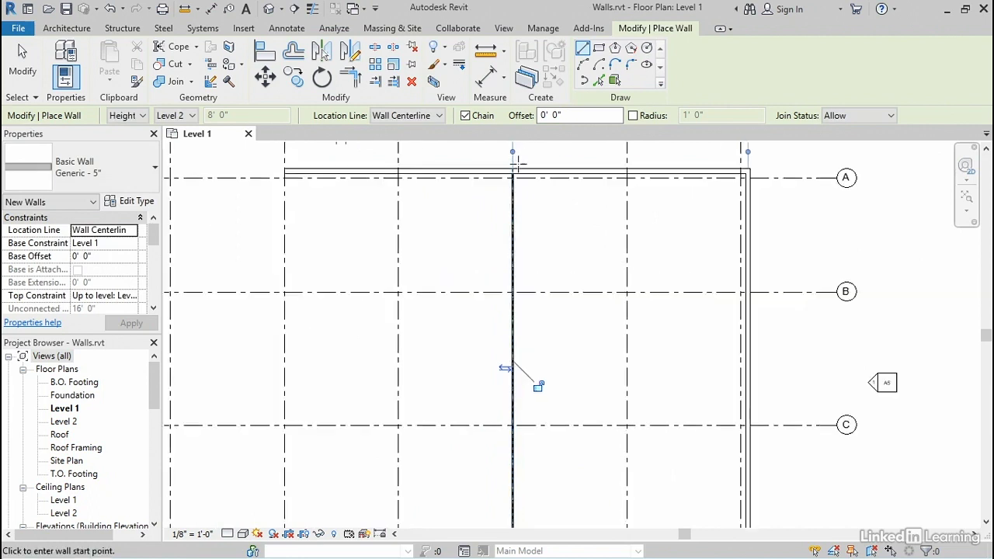
scroll(520, 162, "up", 4)
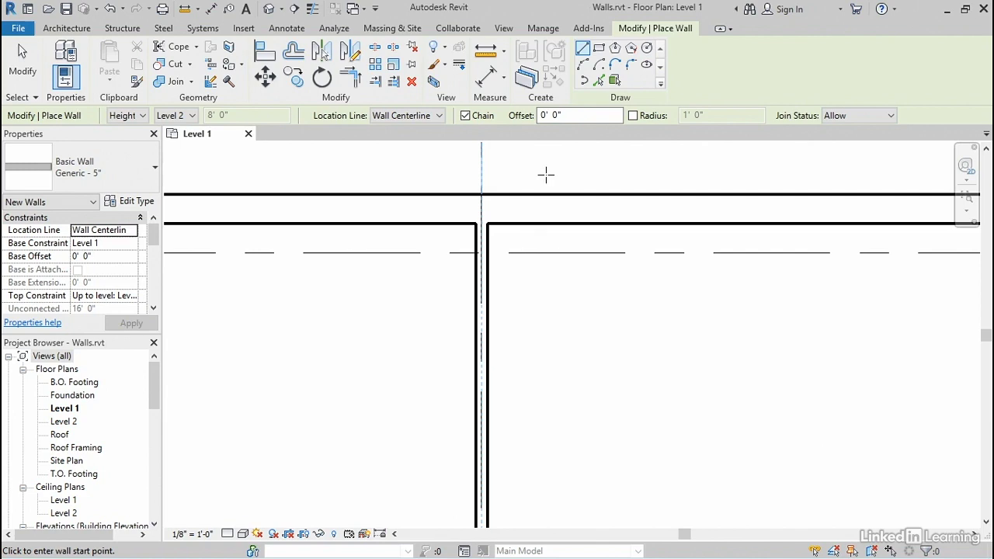
scroll(546, 174, "down", 3)
scroll(666, 251, "down", 2)
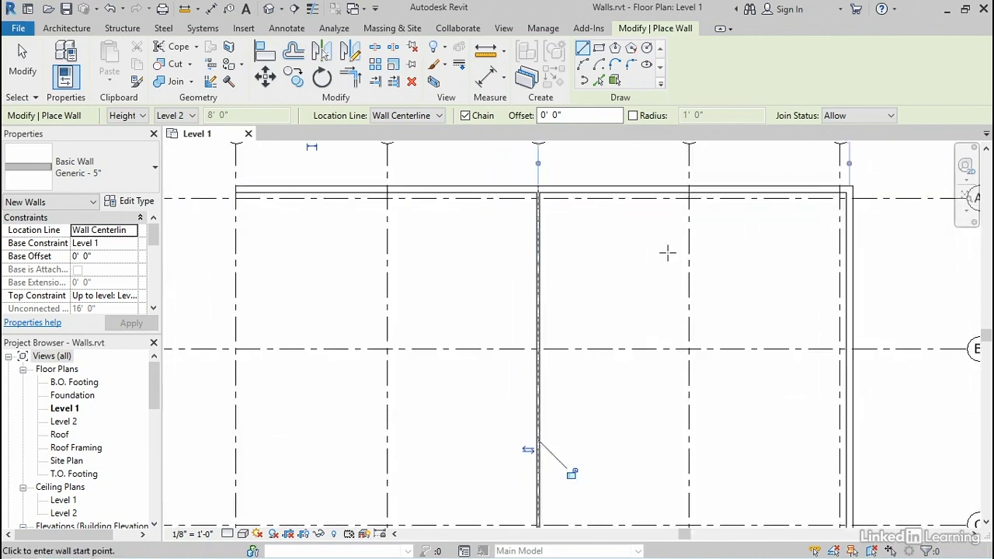
- Draw a rectangular enclosure of 5" walls off the top wall, spanning grids 4 to 5
middle_click_drag(774, 275, 630, 326)
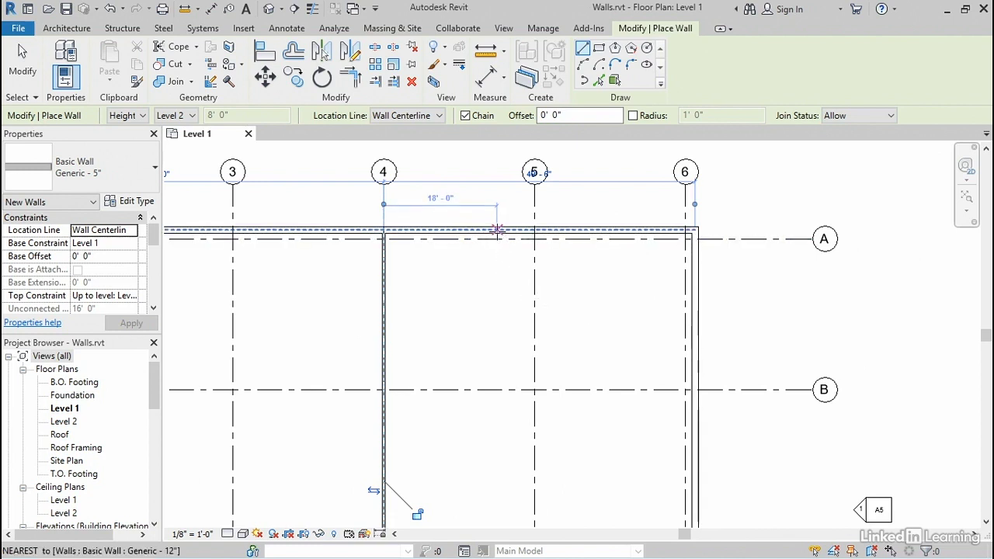
left_click(497, 230)
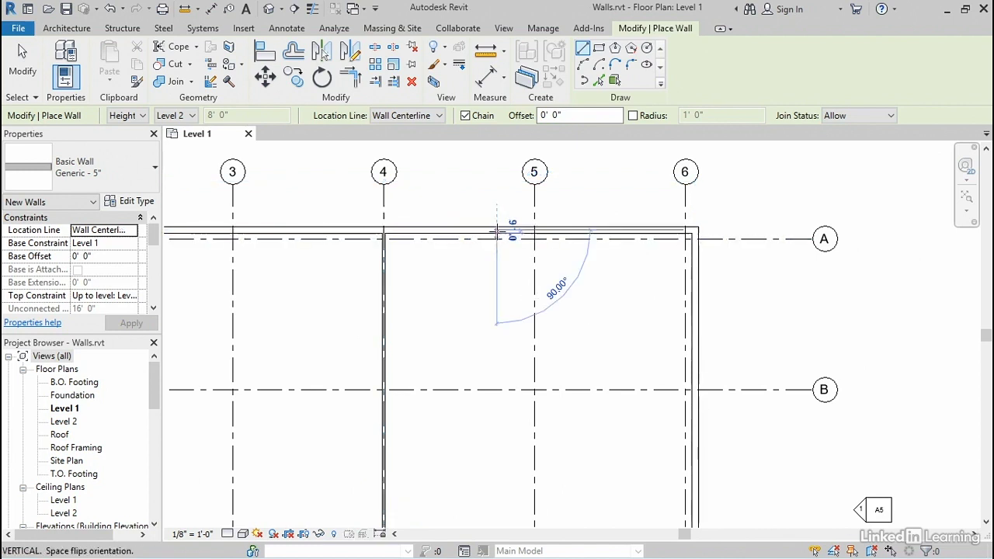
left_click(497, 334)
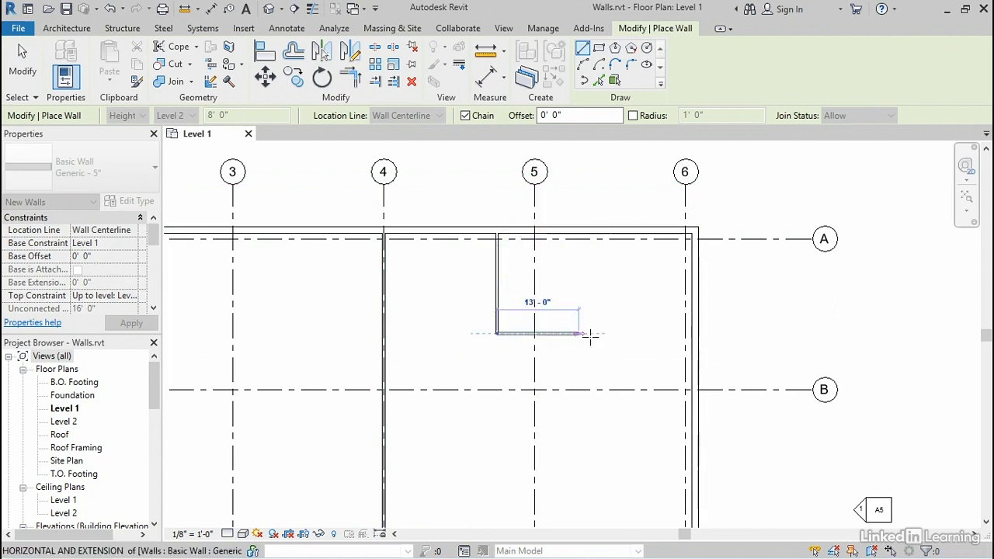
left_click(639, 334)
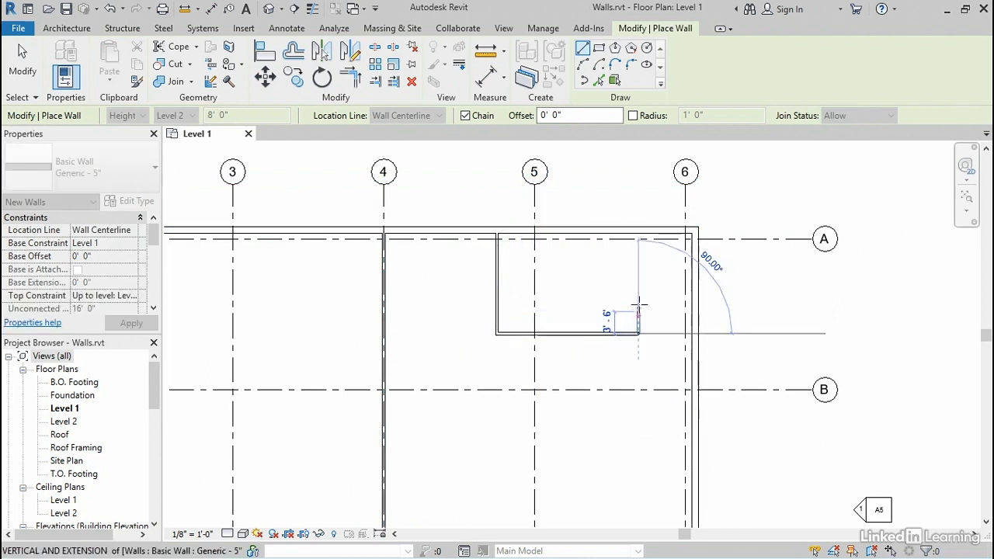
left_click(638, 231)
key("Escape")
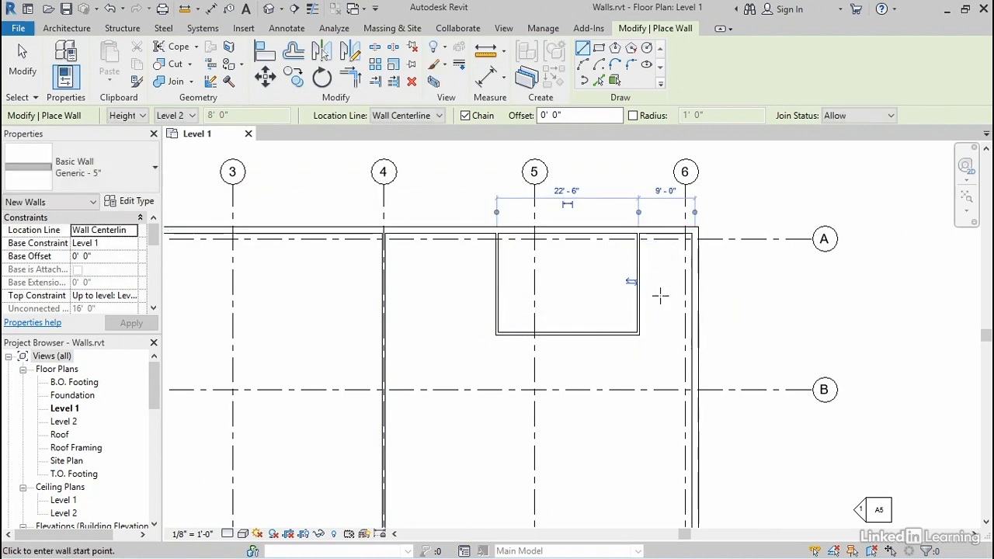
- Split the enclosure with a vertical divider wall, then a cross wall halving the right room
left_click(685, 231)
key("Escape")
left_click(571, 230)
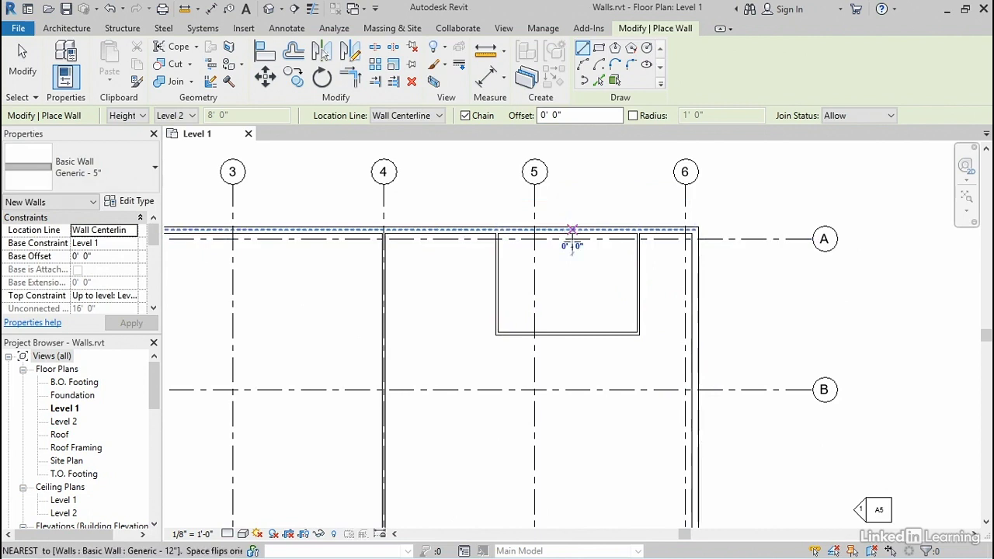
left_click(571, 334)
key("Escape")
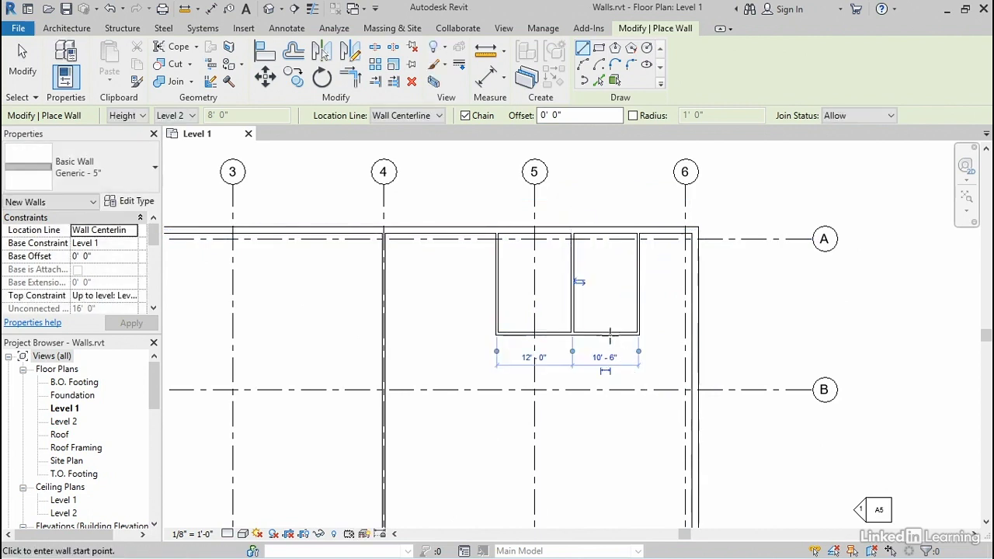
left_click(639, 283)
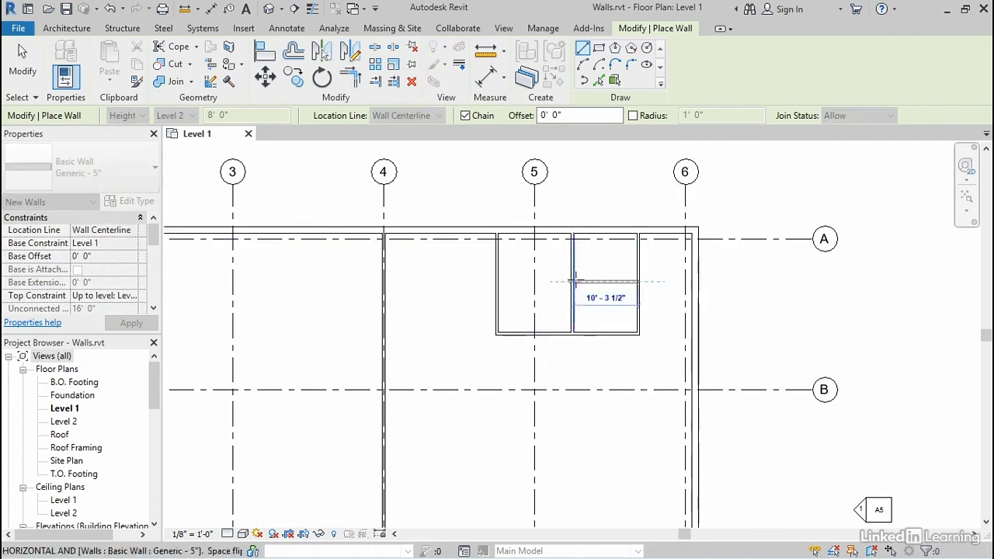
left_click(573, 282)
key("Escape")
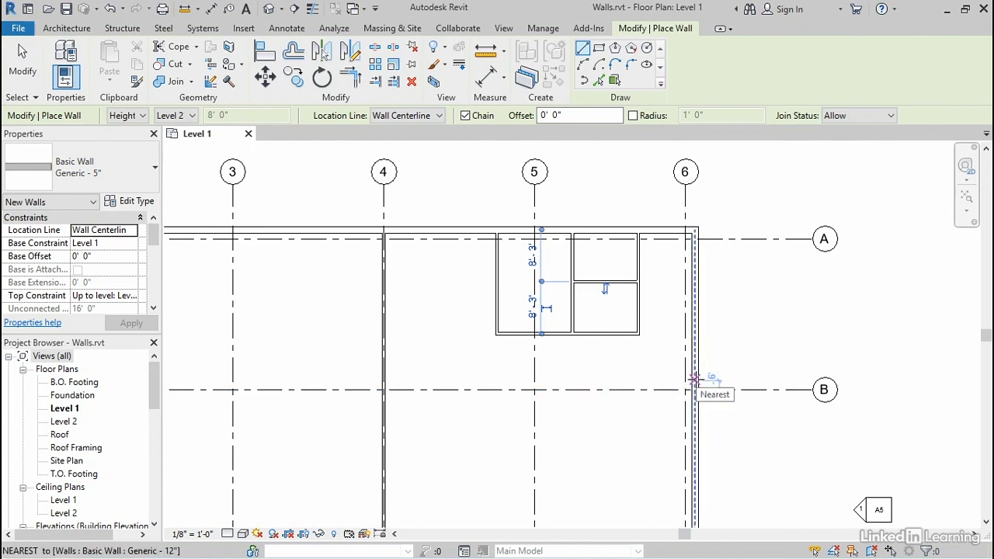
- Draw an L-shaped 5" wall from the right exterior wall below grid B, running up above B
left_click(695, 418)
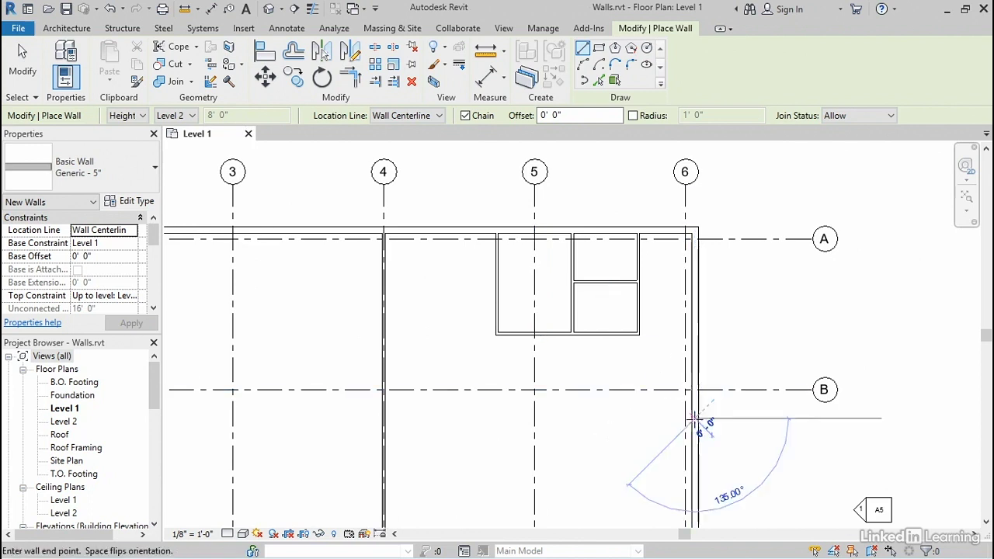
left_click(629, 418)
left_click(627, 365)
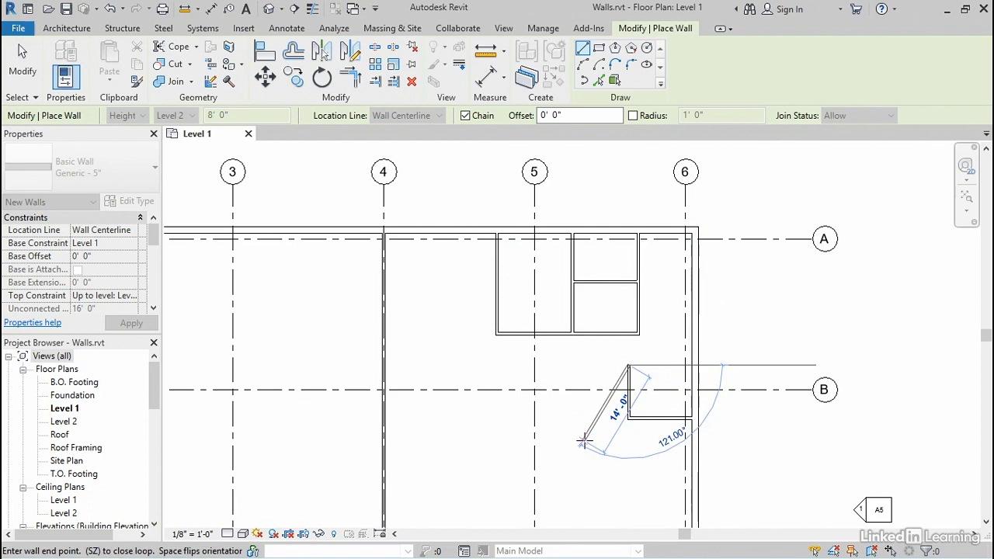
key("Escape")
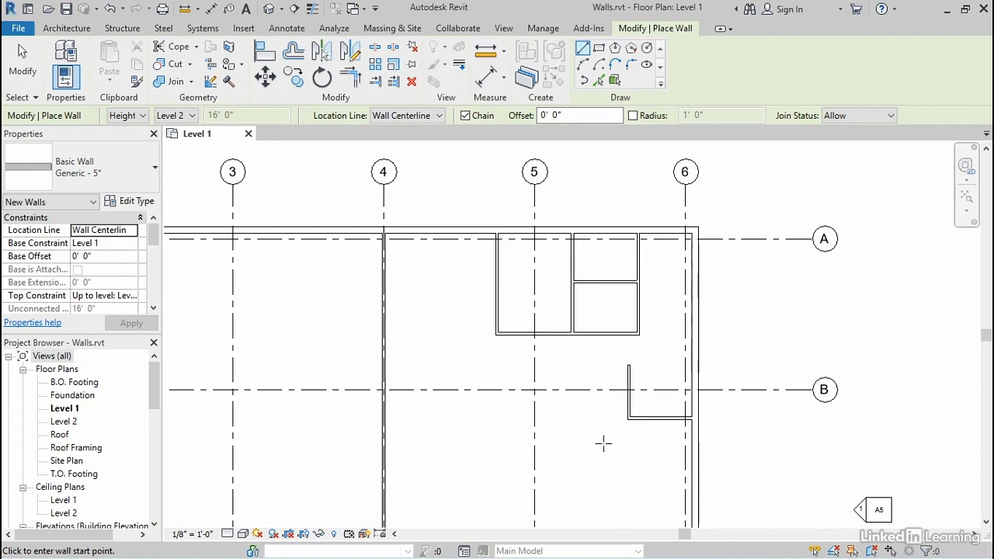
- Draw an L wall from the small rooms down to grid C, then left to the grid 4 partition
middle_click_drag(601, 461, 609, 398)
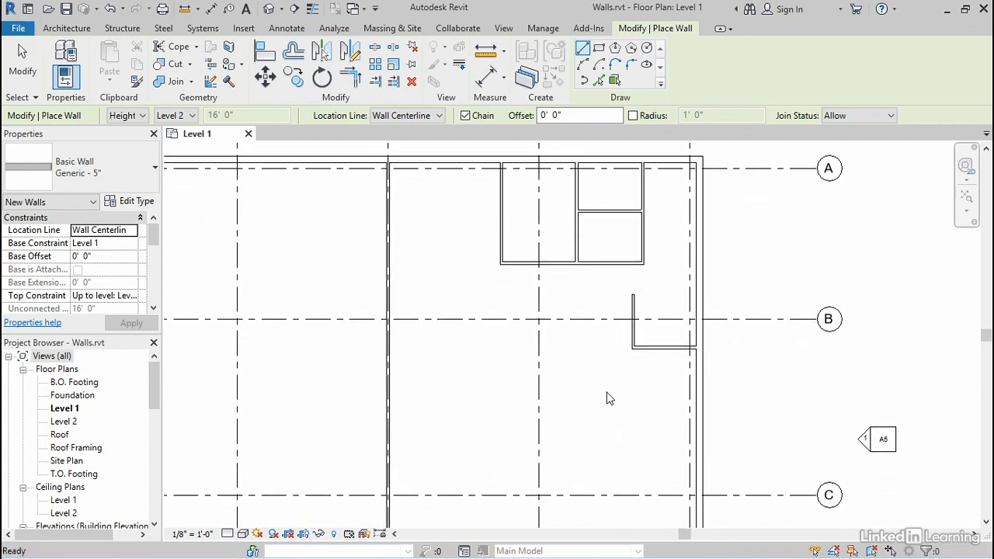
left_click(553, 265)
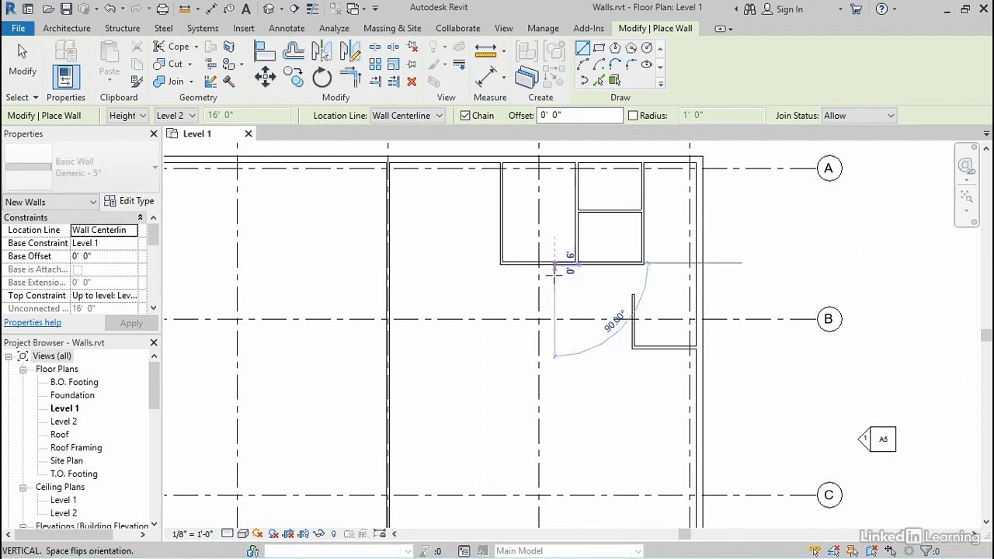
left_click(555, 475)
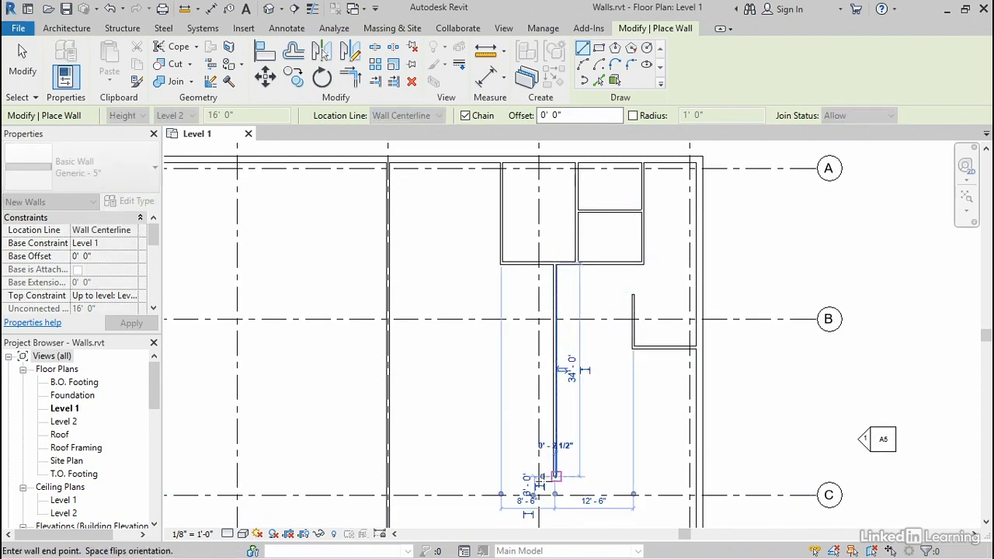
left_click(389, 475)
key("Escape")
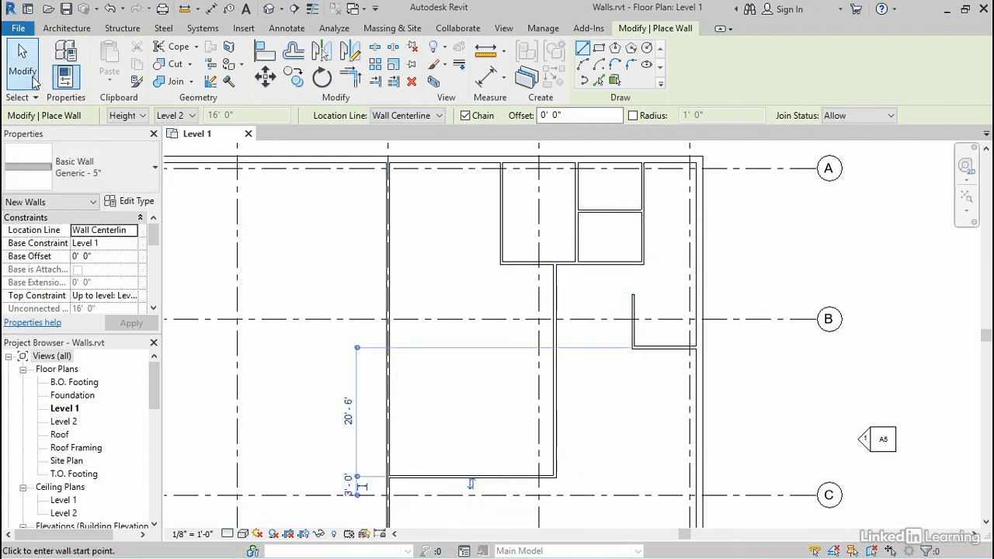
- Exit the Wall tool via Modify, leaving nothing selected in the Level 1 plan
left_click(32, 77)
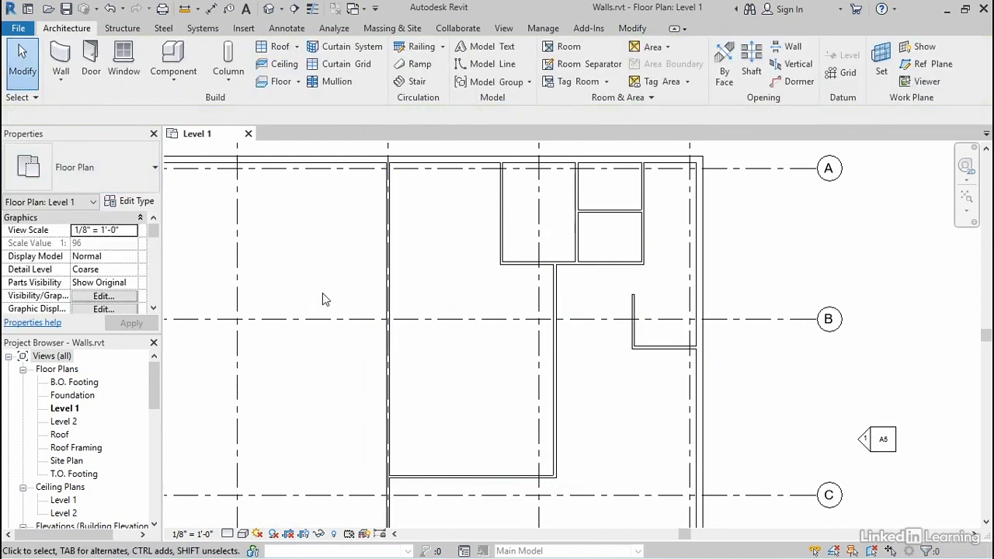